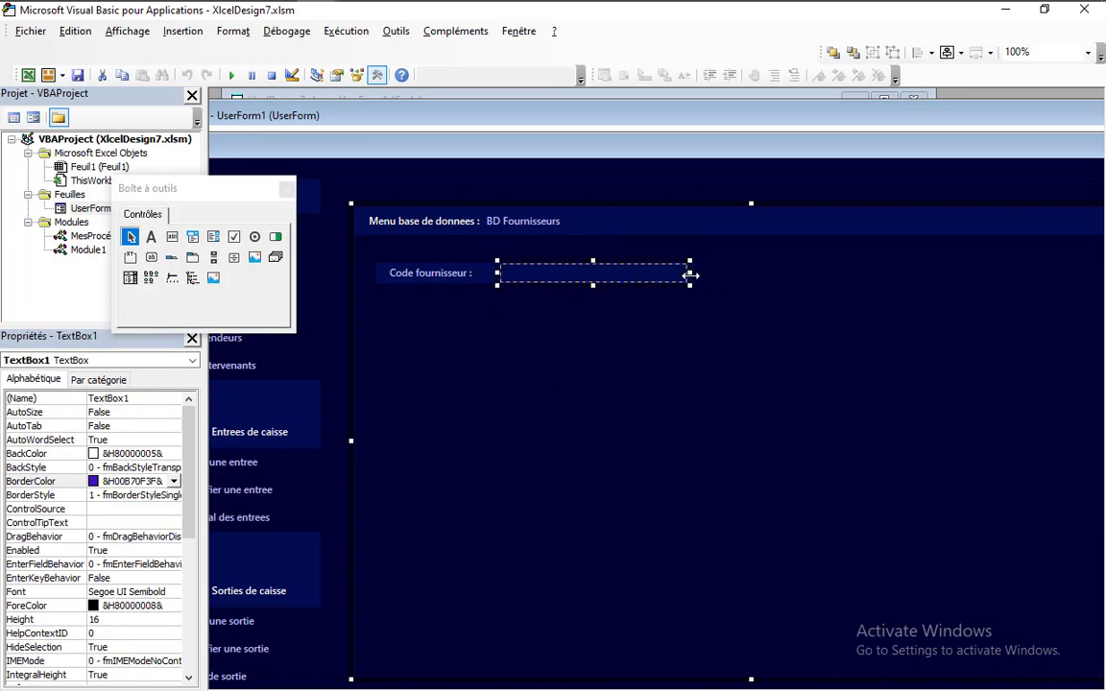
# Finish the Contact Tel. label caption on the supplier form, alongside the Adresse mail label.
pyautogui.click(547, 288)
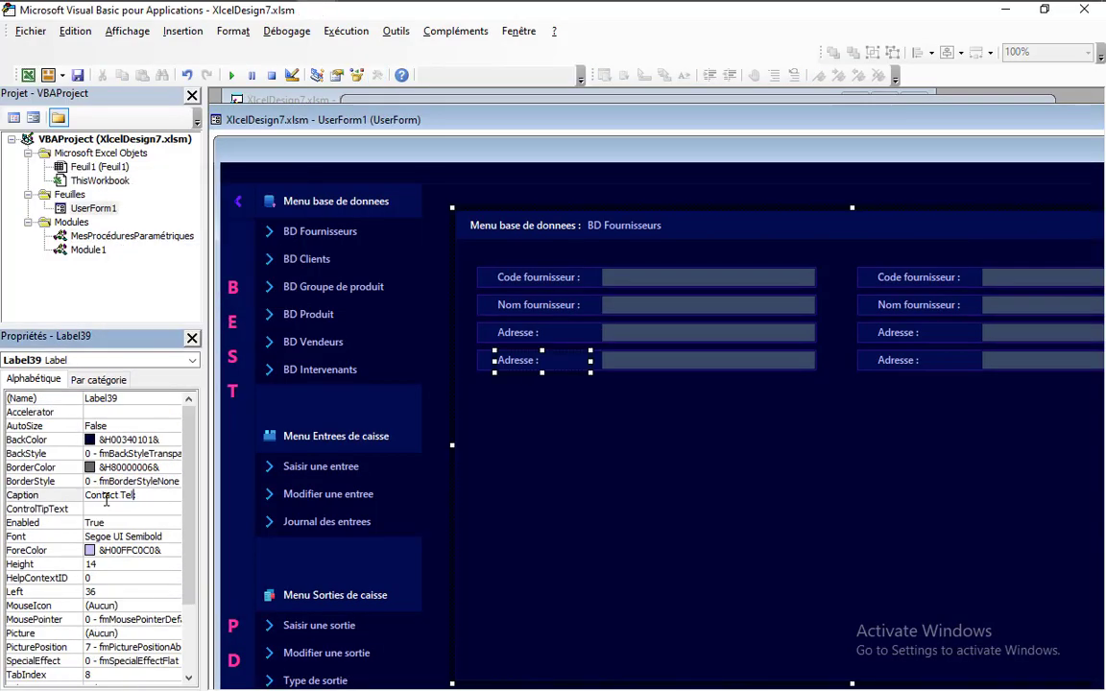
pyautogui.click(723, 547)
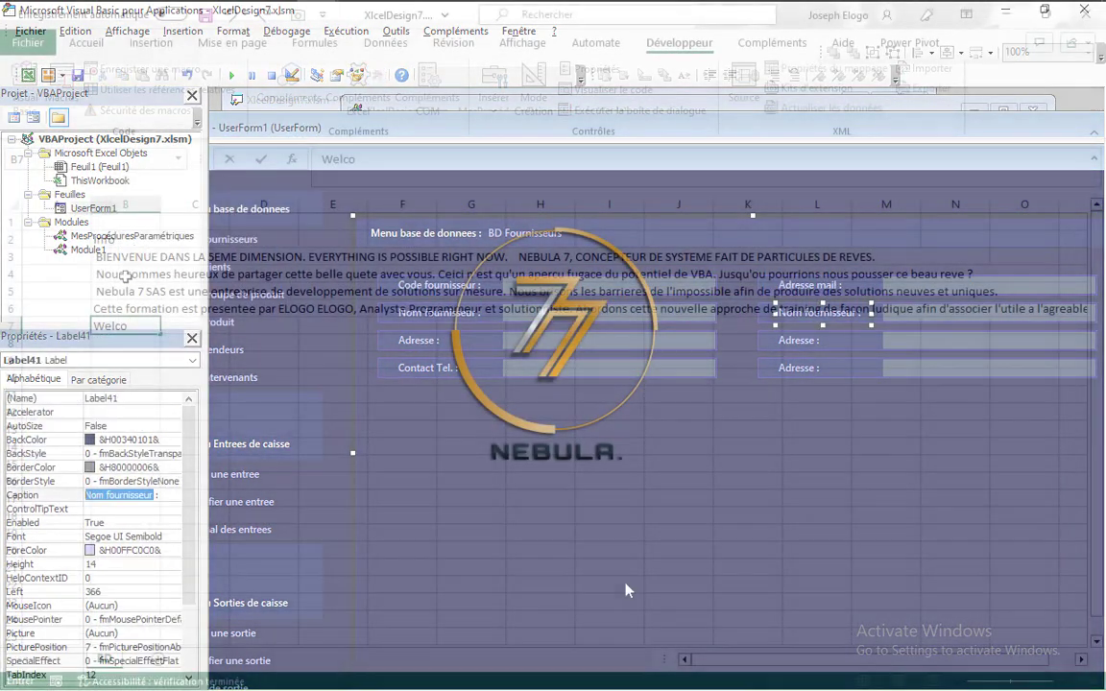
# Enter the welcome sentence in B7 and correct 'Everyting' to 'Everything'.
pyautogui.write('me in the 5th Dimen')
pyautogui.write('sion. I saw a')
pyautogui.write(' white ra')
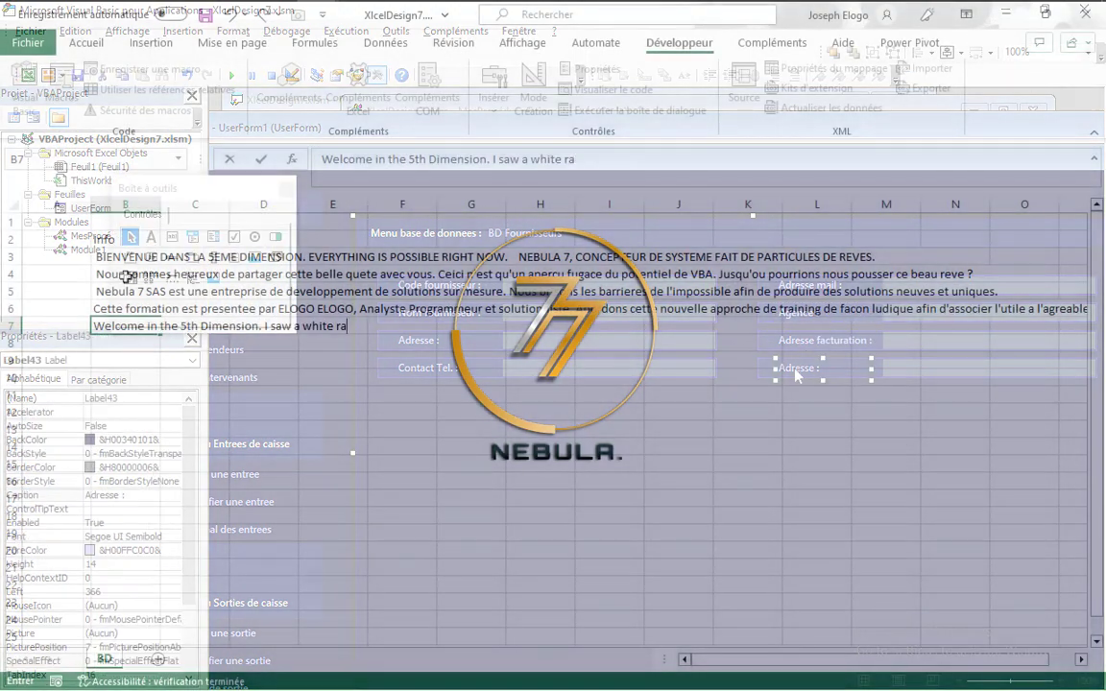
pyautogui.write('bbit. Everyting is possible right now.')
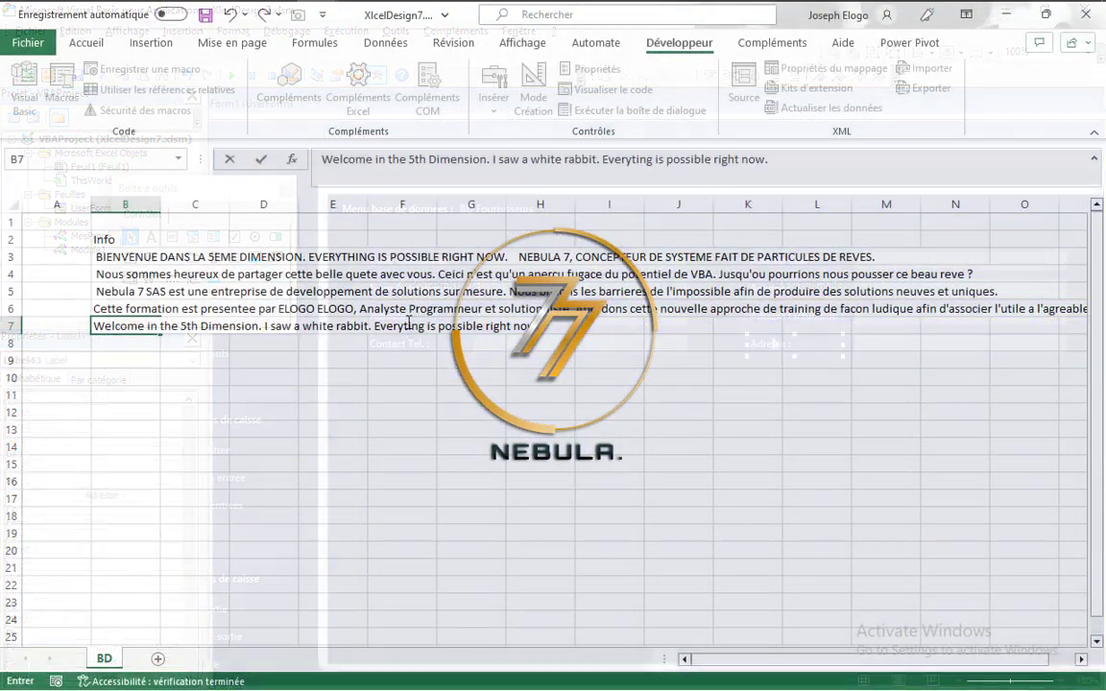
pyautogui.click(408, 324)
pyautogui.write('h')
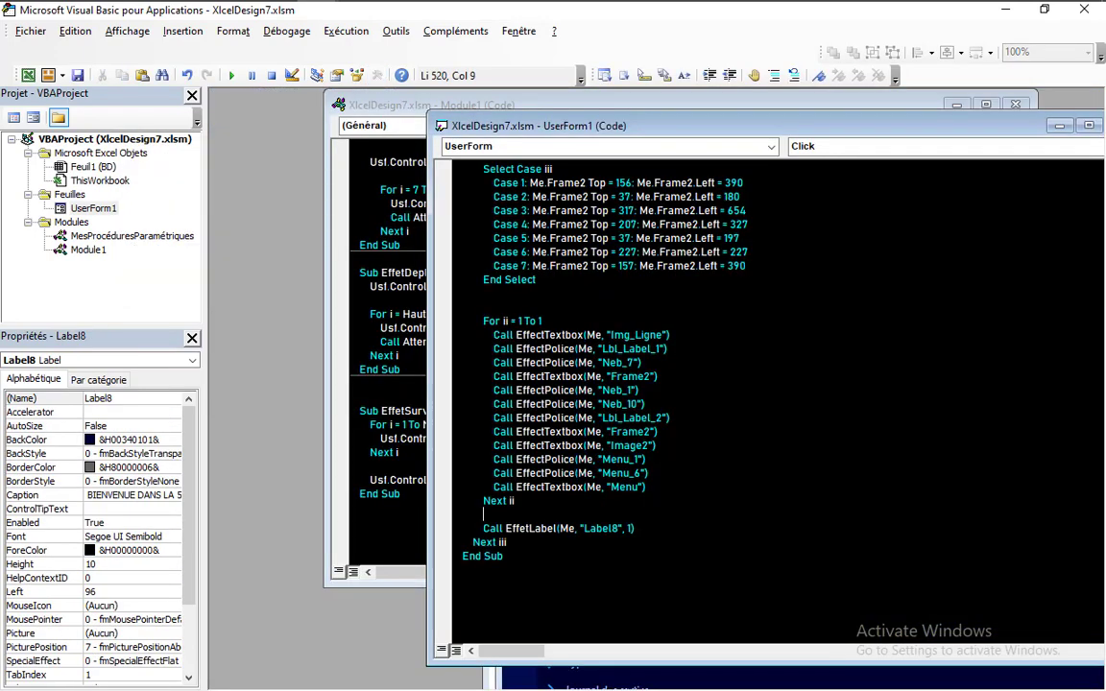
# Change the loop limit to 5 and add me.Label8.Caption = ThisWorkbook.Sheets("BD").Cells(ii+2,"B").
pyautogui.scroll(1, 576, 449)
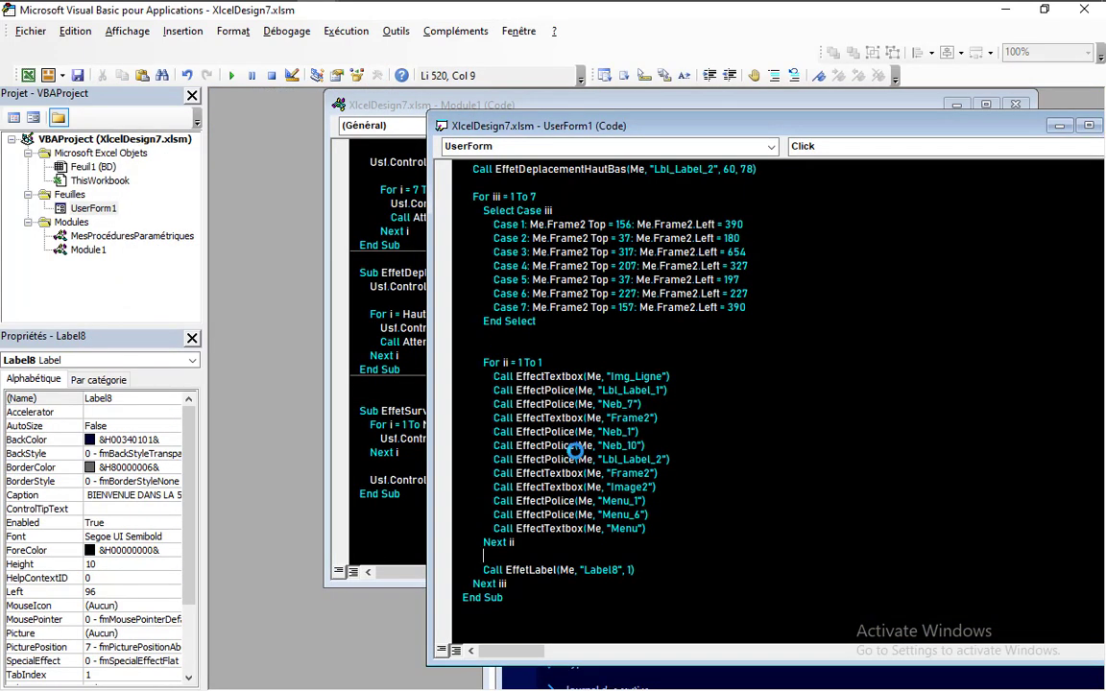
pyautogui.moveTo(768, 126); pyautogui.dragTo(622, 125)
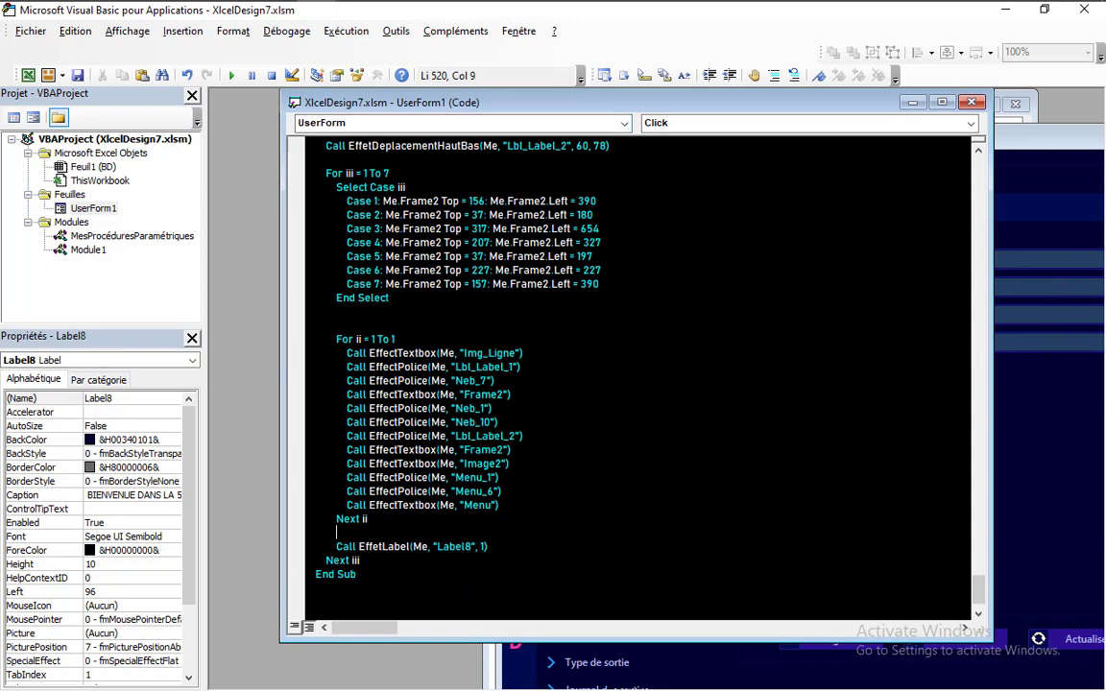
pyautogui.press('Return')
pyautogui.hotkey('alt', 'F11')
pyautogui.hotkey('alt', 'F11')
pyautogui.doubleClick(386, 173)
pyautogui.write('m')
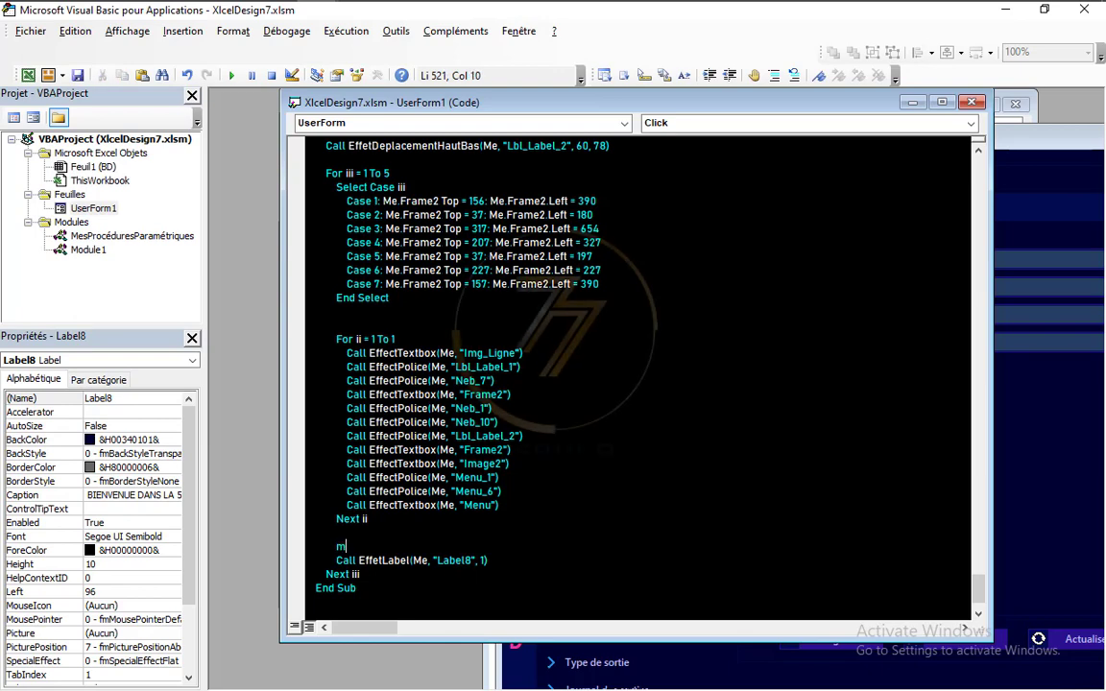
pyautogui.write('e.Label8.Caption=thisworkbook.Sheets("BD')
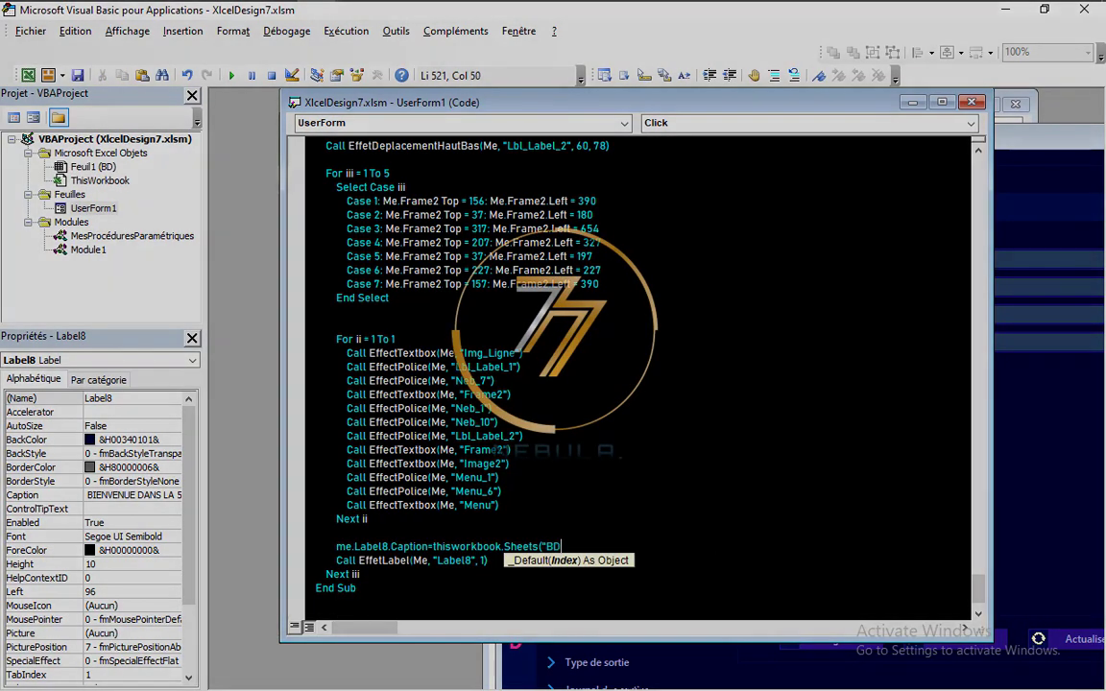
pyautogui.write('").cells(ii+2,"B")')
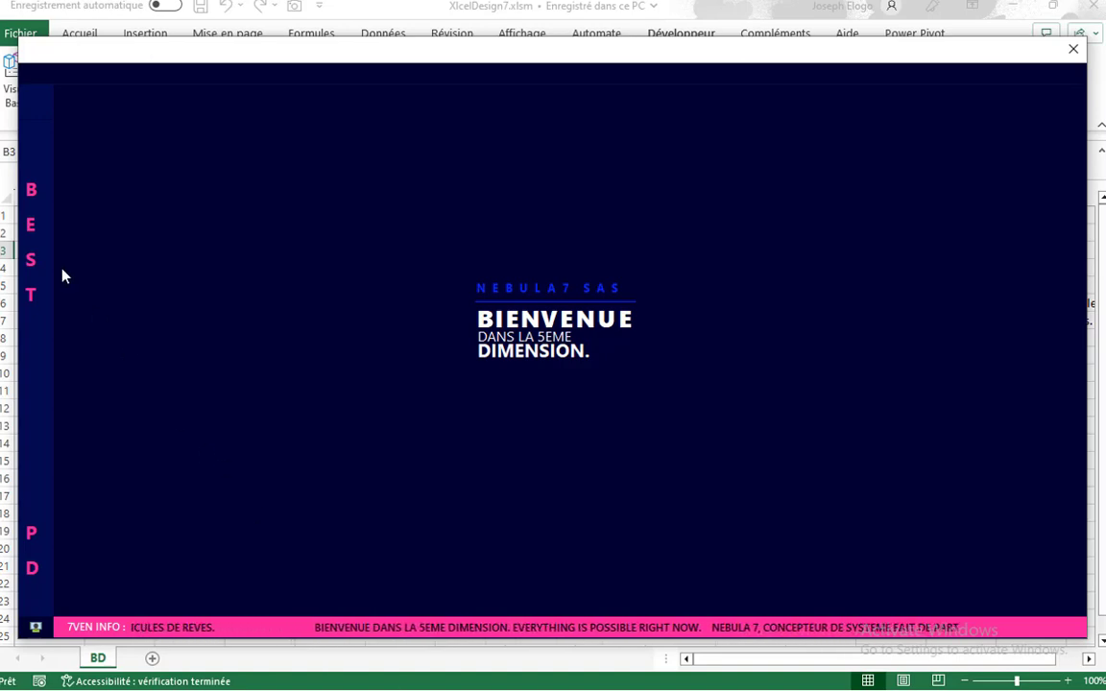
# Open the BD Fournisseurs page from the running form's database side menu.
pyautogui.click(92, 196)
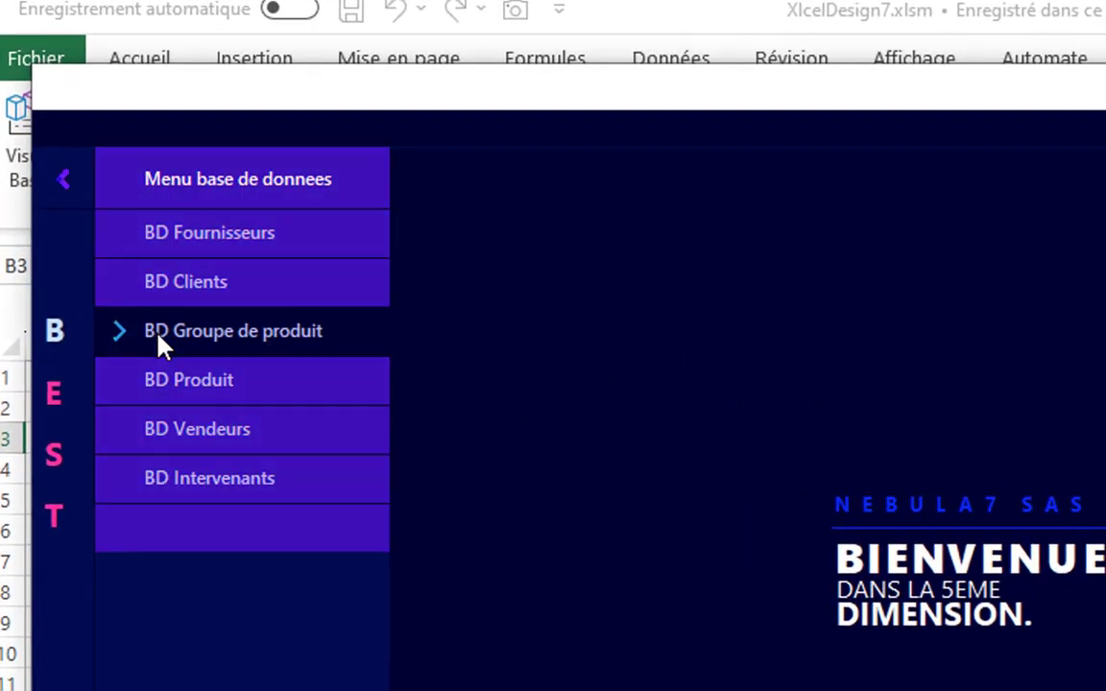
pyautogui.click(257, 233)
pyautogui.write('wert')
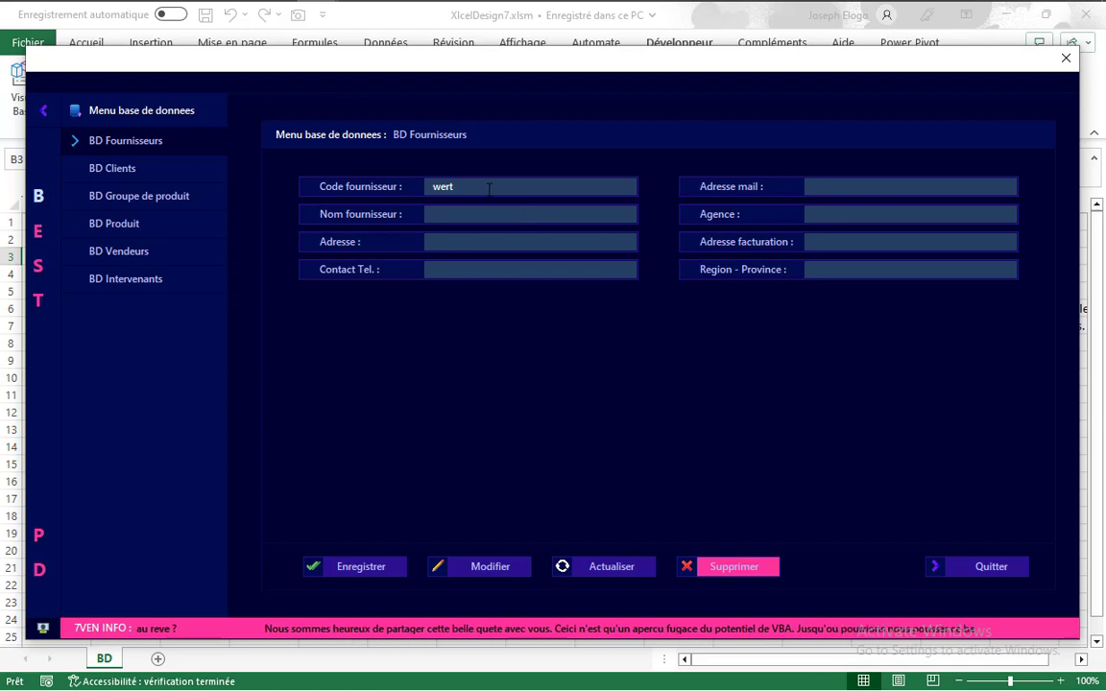
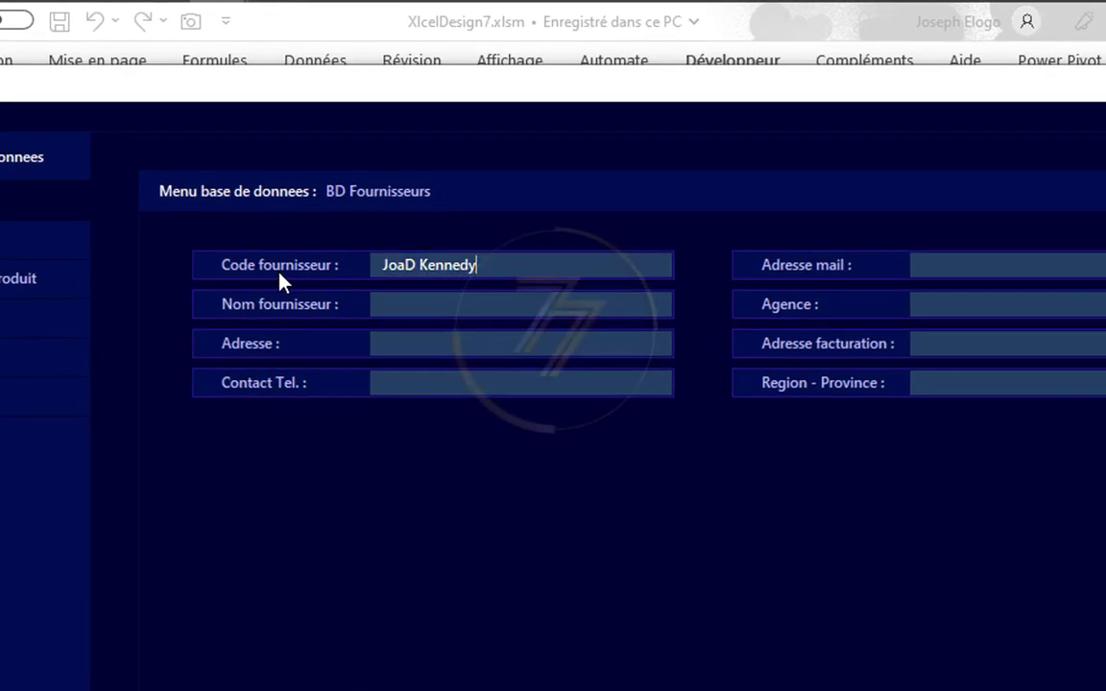